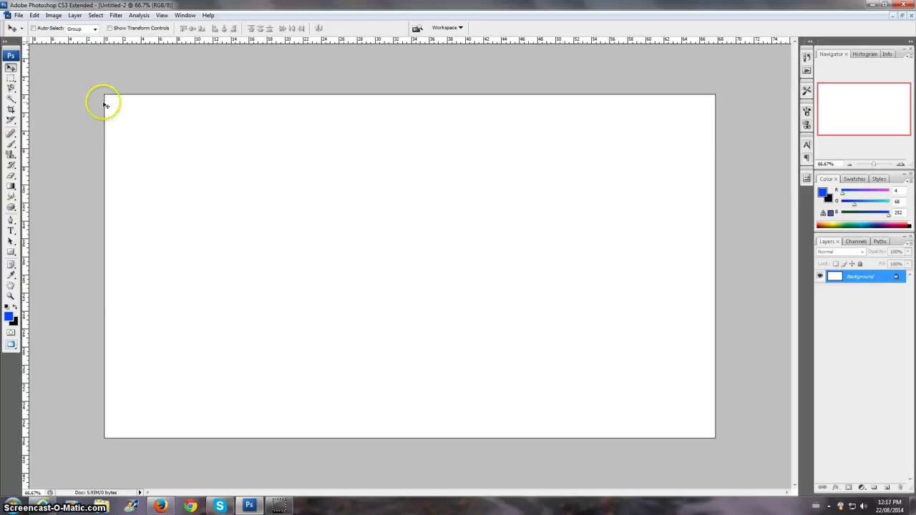
{"action": "left_click", "coordinate": [19, 15]}
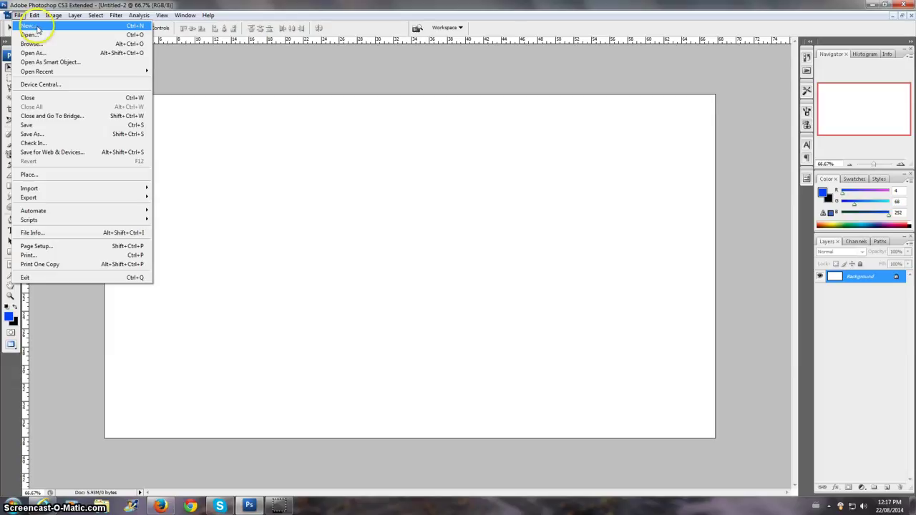
{"action": "left_click", "coordinate": [31, 28]}
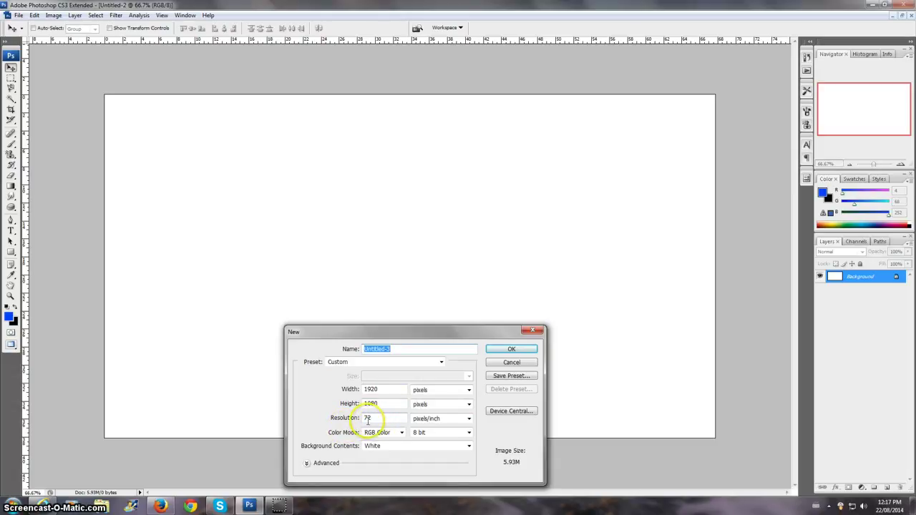
{"action": "left_click", "coordinate": [533, 330]}
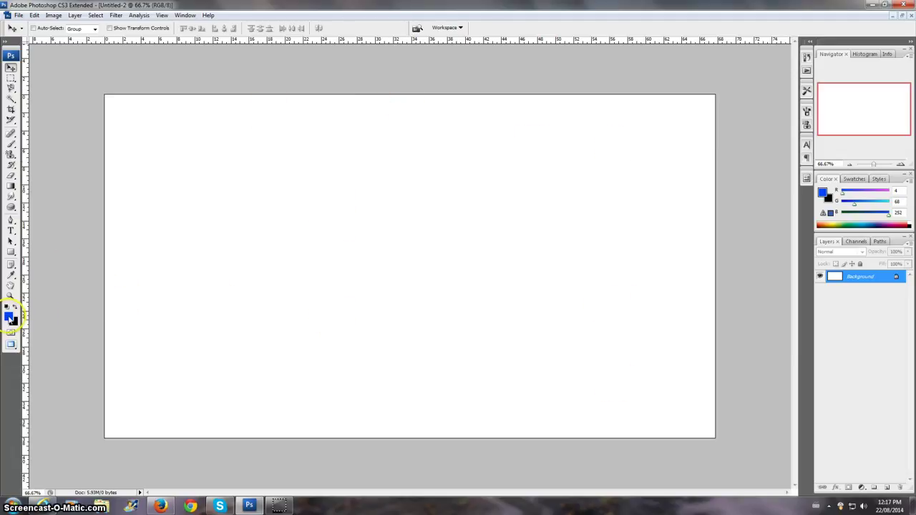
Set the foreground color to near-black #000104 and fill the Background layer with it using the Paint Bucket tool.
{"action": "left_click", "coordinate": [9, 317]}
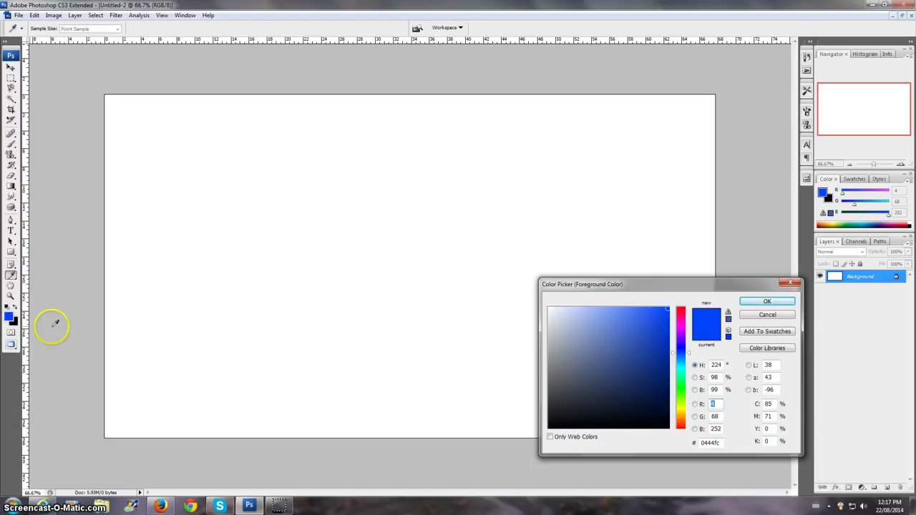
{"action": "left_click", "coordinate": [668, 427]}
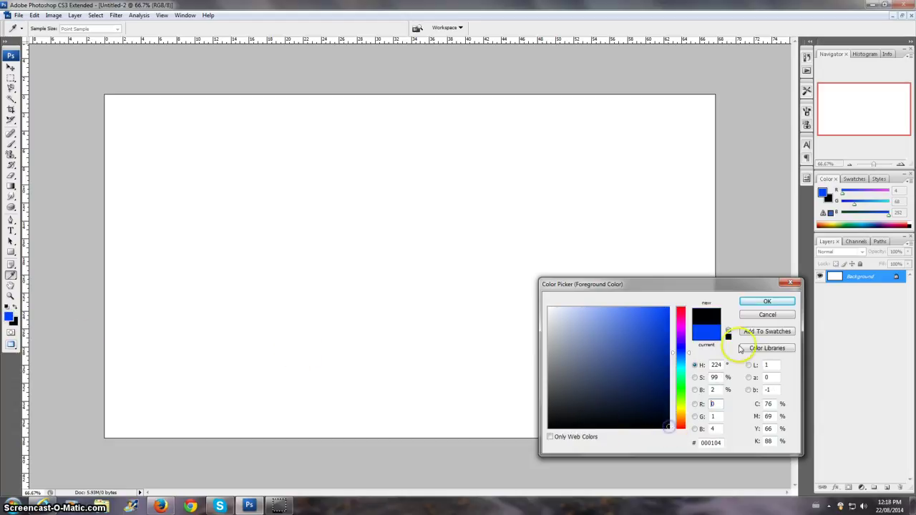
{"action": "left_click", "coordinate": [764, 302]}
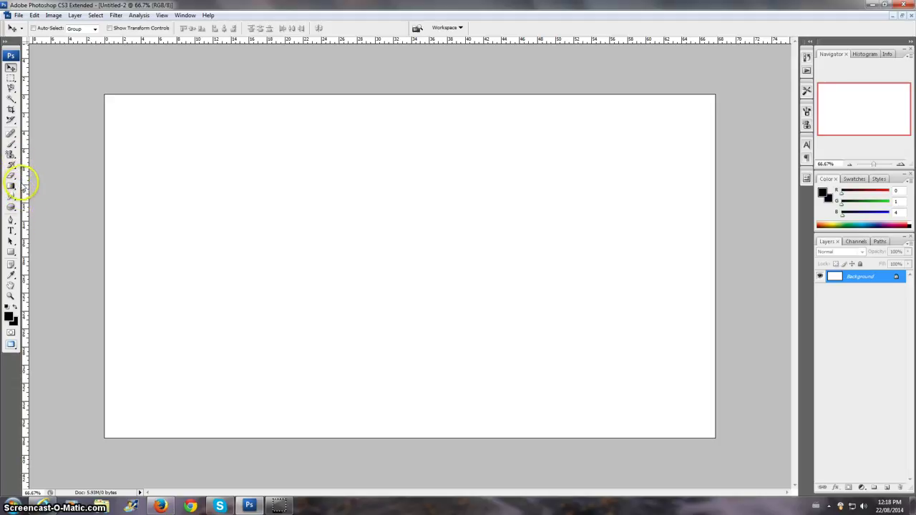
{"action": "left_click", "coordinate": [15, 187]}
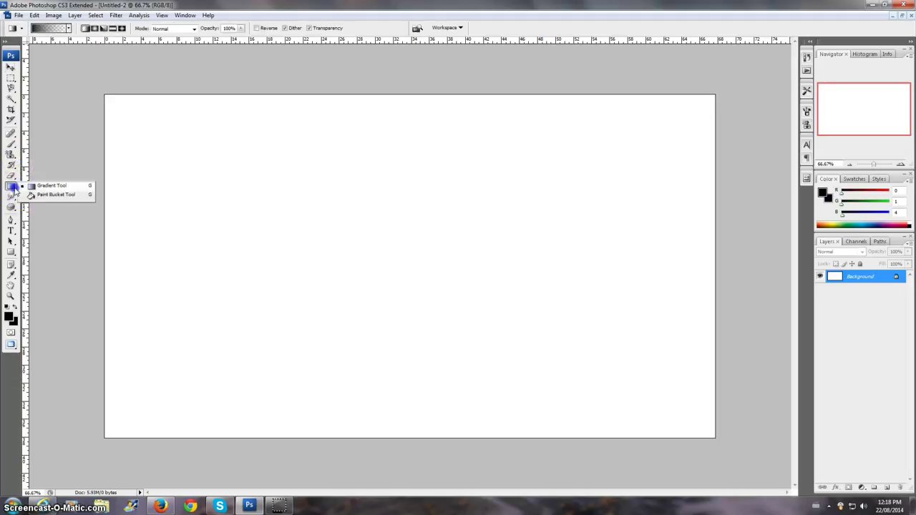
{"action": "left_click", "coordinate": [45, 193]}
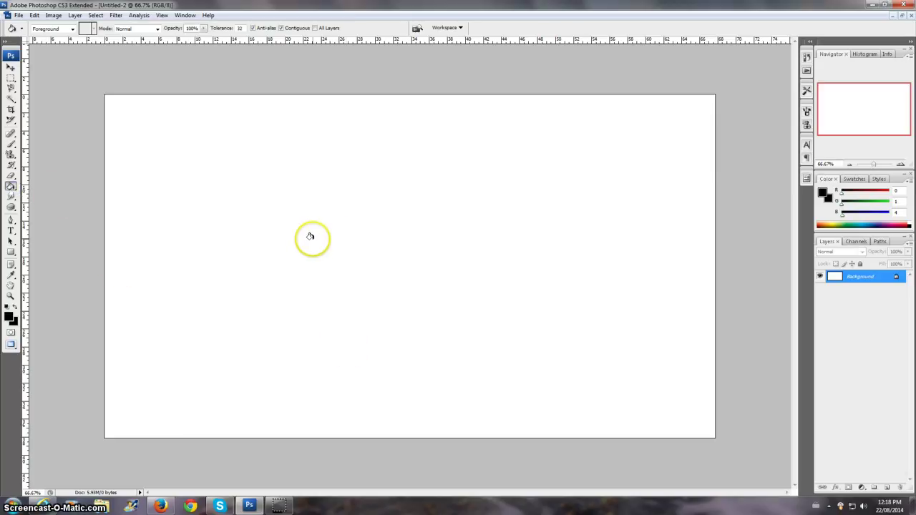
{"action": "left_click", "coordinate": [340, 238]}
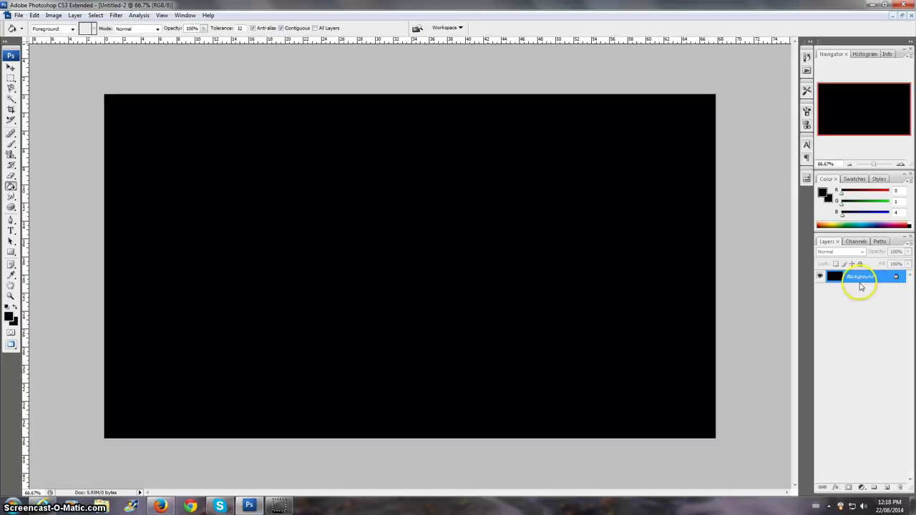
On a new layer, draw a linear gradient from blue #023fed to transparent, running straight up from the canvas's bottom edge to its upper third.
{"action": "left_click", "coordinate": [888, 488]}
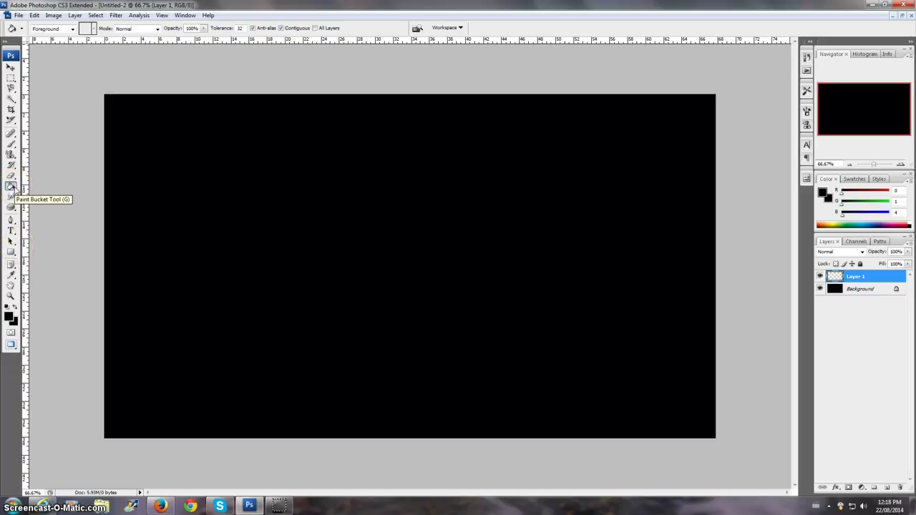
{"action": "left_click", "coordinate": [9, 317]}
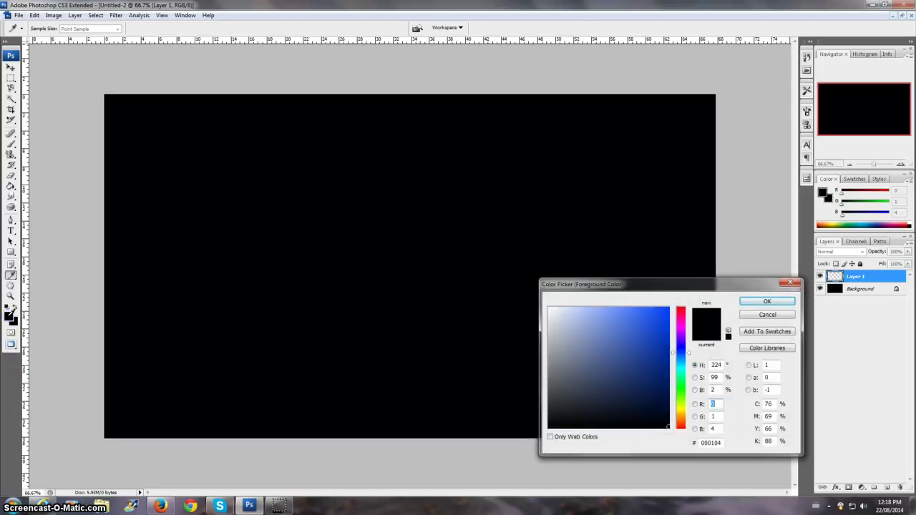
{"action": "left_click", "coordinate": [668, 309]}
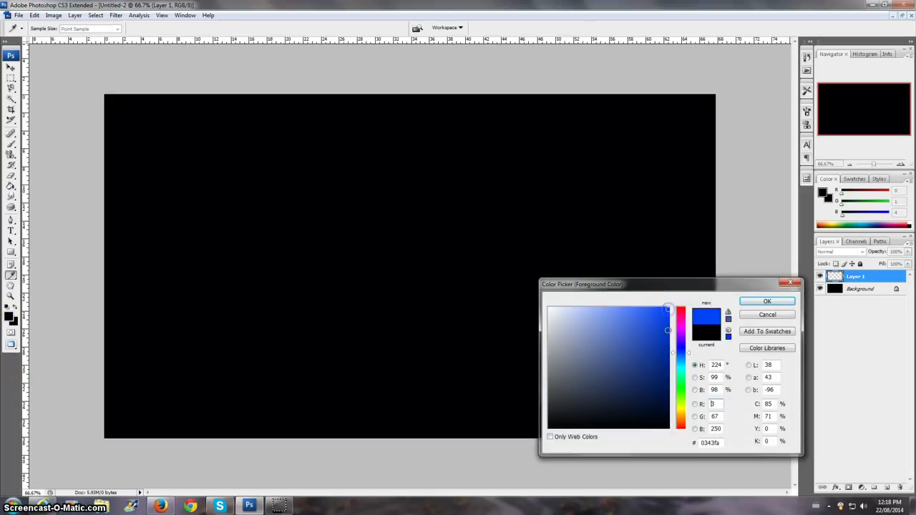
{"action": "left_click_drag", "start_coordinate": [668, 336], "coordinate": [668, 324]}
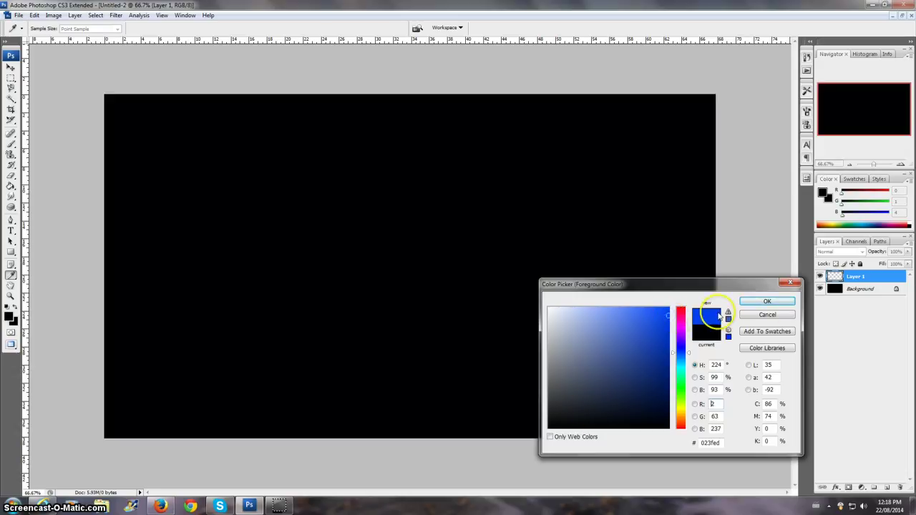
{"action": "left_click", "coordinate": [774, 301]}
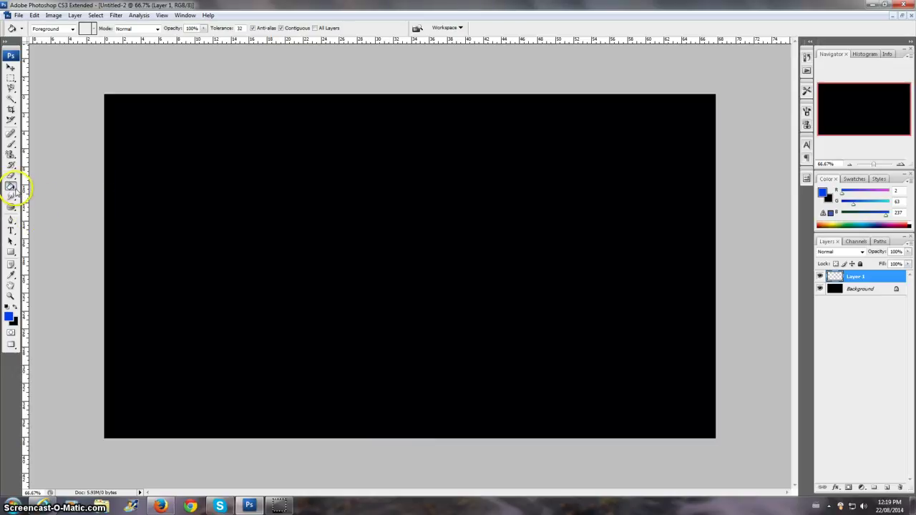
{"action": "left_click_drag", "start_coordinate": [13, 188], "coordinate": [52, 187]}
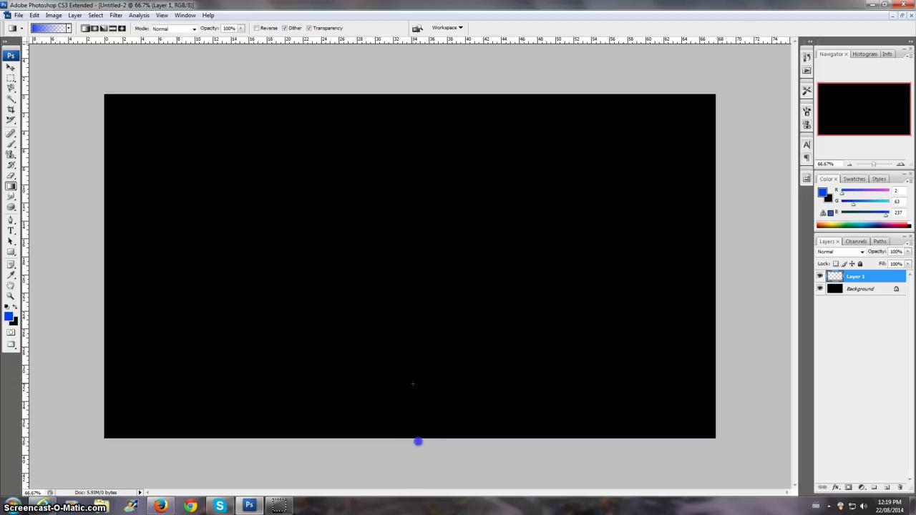
{"action": "left_click_drag", "start_coordinate": [418, 437], "coordinate": [416, 197]}
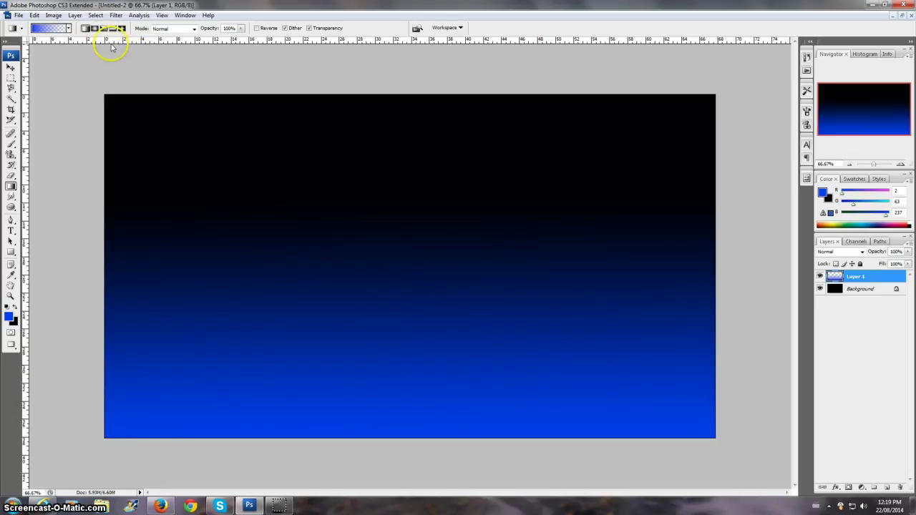
Look through the gradient presets, the gradient types, the gradient layer's blending options and the gradient opacity setting.
{"action": "left_click", "coordinate": [64, 30]}
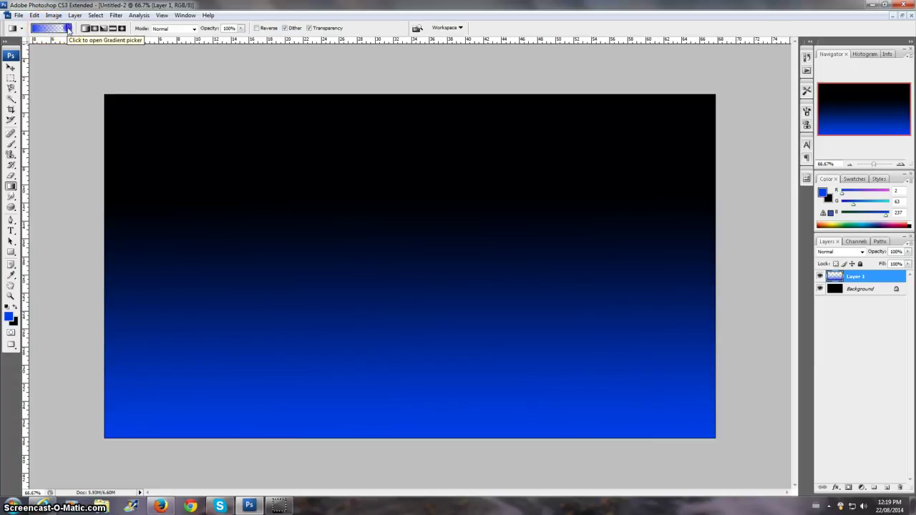
{"action": "left_click", "coordinate": [68, 29]}
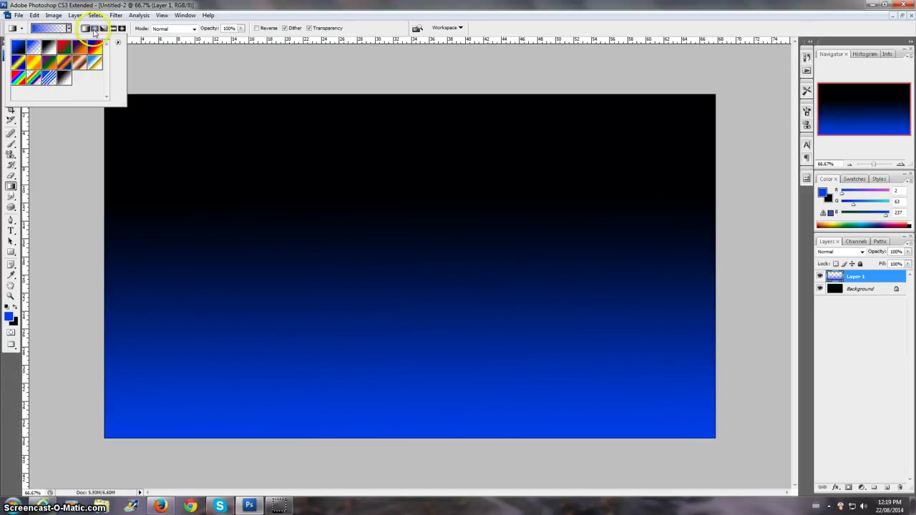
{"action": "left_click", "coordinate": [140, 20]}
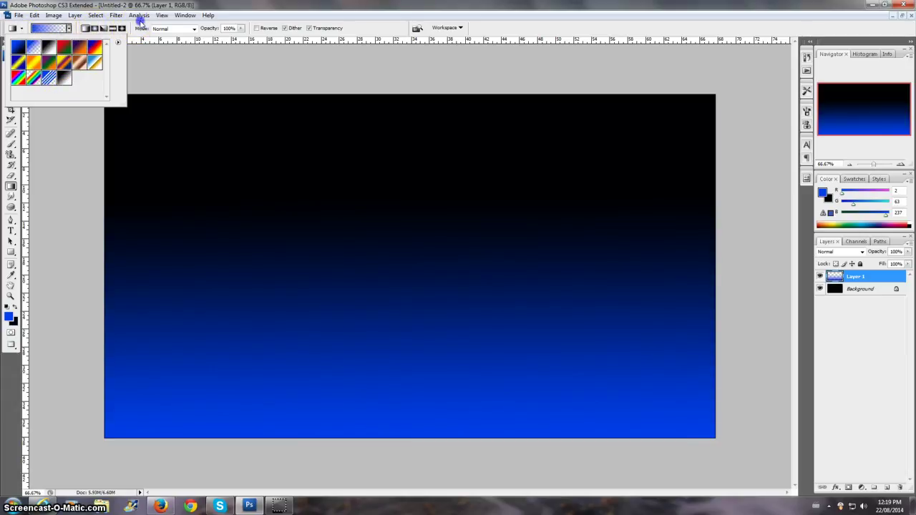
{"action": "left_click", "coordinate": [93, 29]}
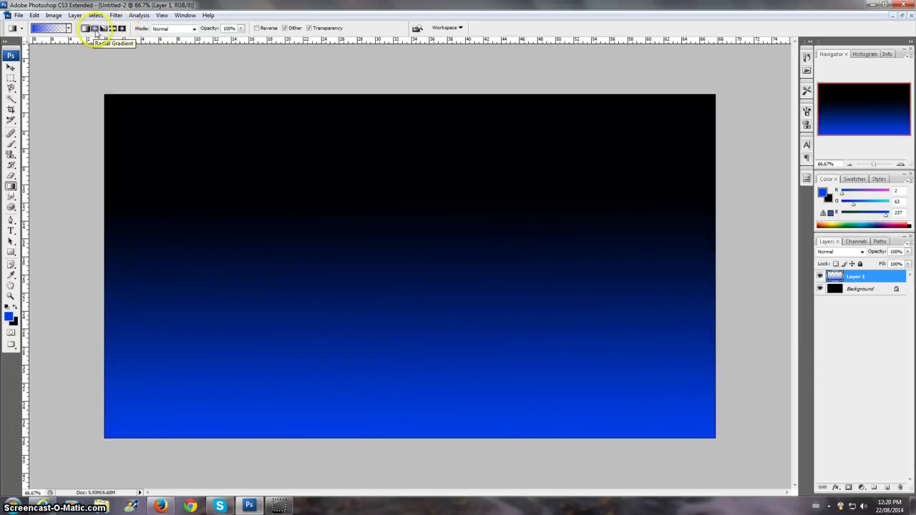
{"action": "left_click", "coordinate": [96, 30]}
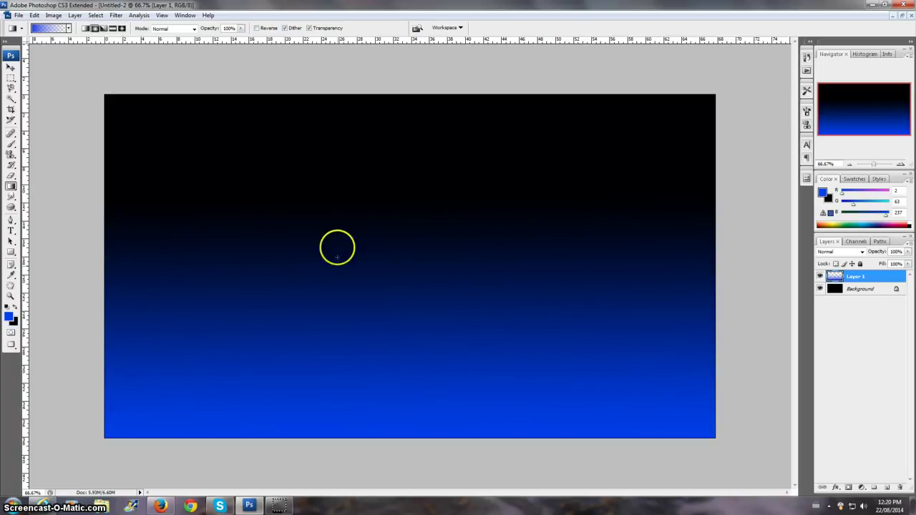
{"action": "double_click", "coordinate": [887, 278]}
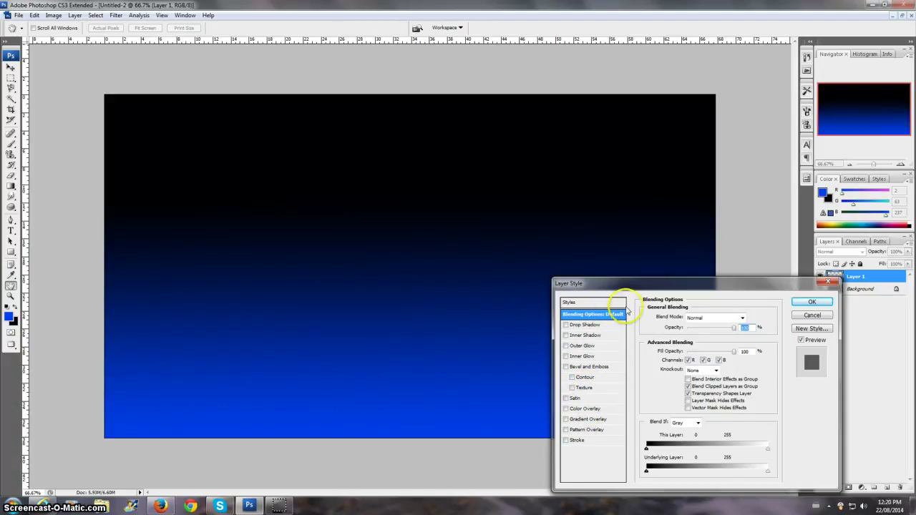
{"action": "left_click", "coordinate": [829, 284]}
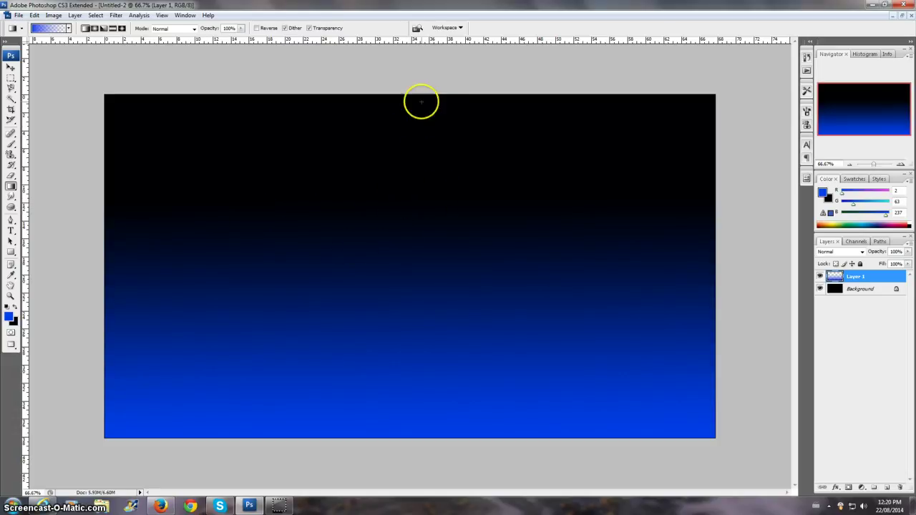
{"action": "left_click", "coordinate": [242, 29]}
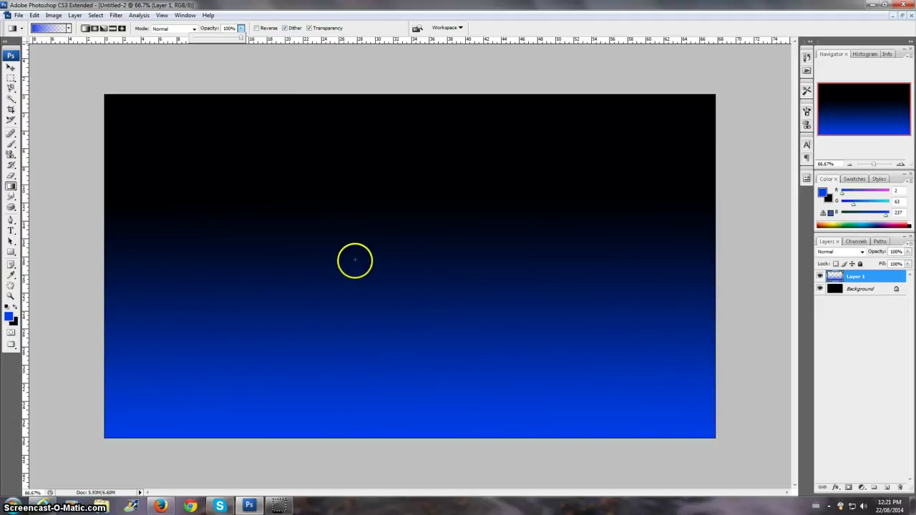
Add a new layer above the gradient and start a text line with the Type tool in the canvas's dark upper-left area.
{"action": "left_click", "coordinate": [11, 229]}
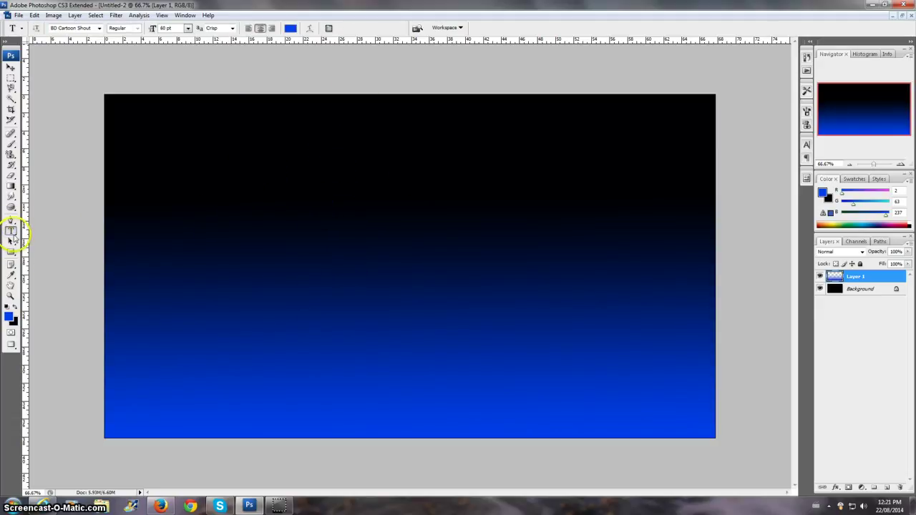
{"action": "left_click", "coordinate": [886, 487]}
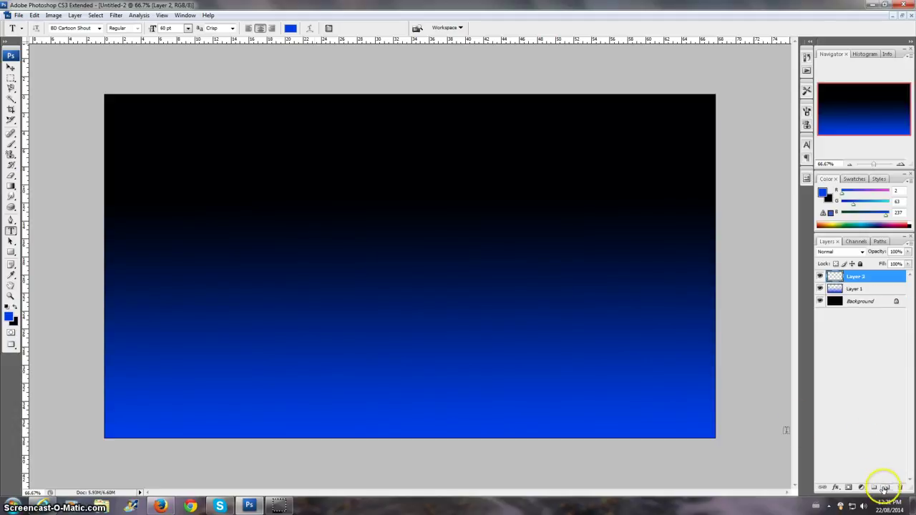
{"action": "left_click", "coordinate": [224, 143]}
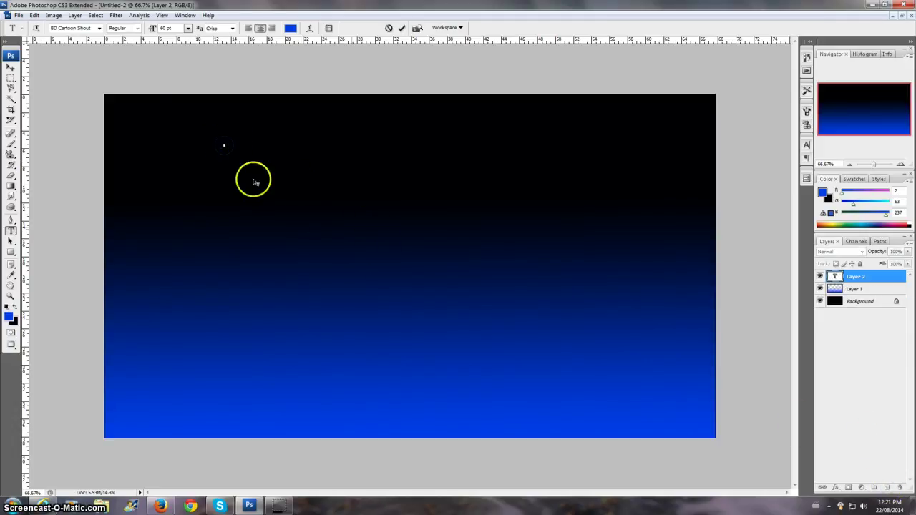
Set the font of the new text line to Impact.
{"action": "left_click", "coordinate": [100, 28]}
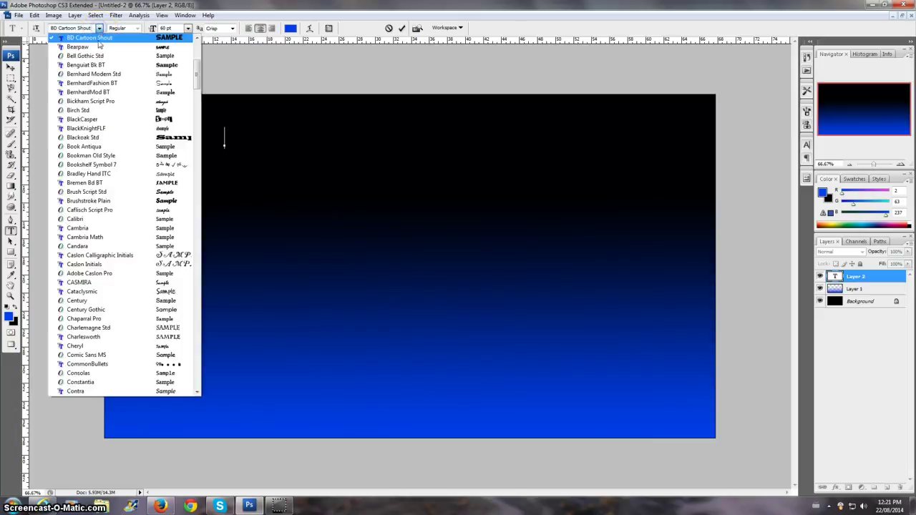
{"action": "scroll", "coordinate": [195, 84], "scroll_direction": "up", "scroll_amount": 8}
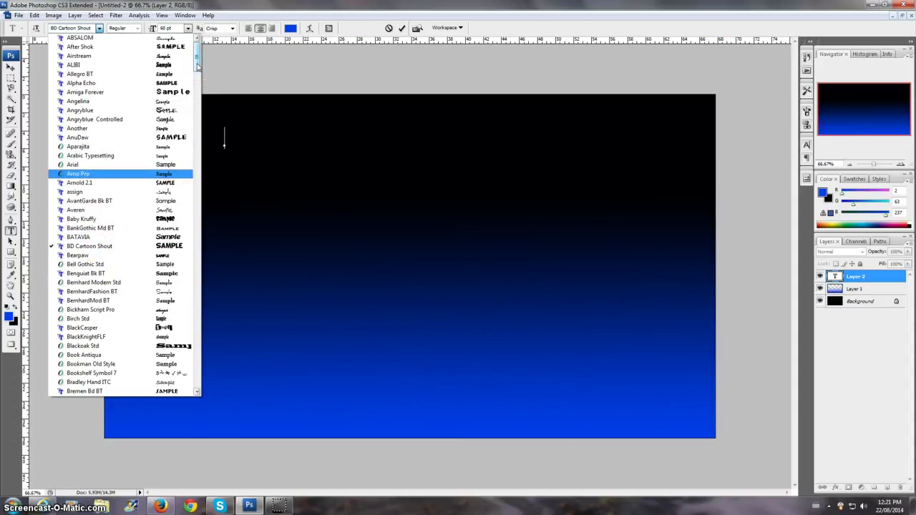
{"action": "left_click", "coordinate": [86, 28]}
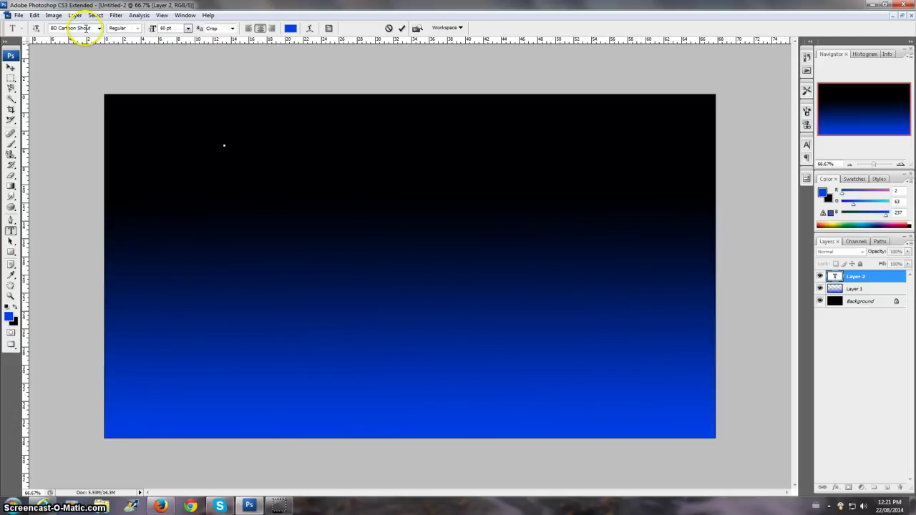
{"action": "left_click", "coordinate": [136, 129]}
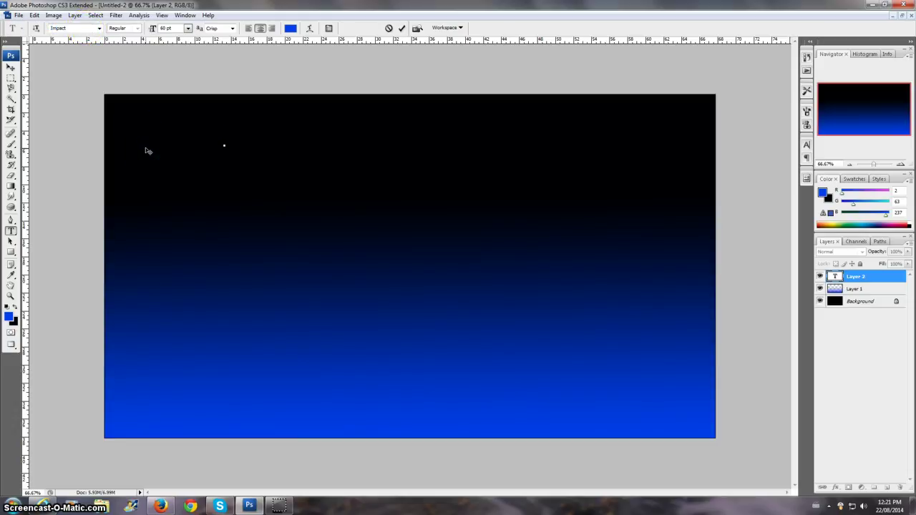
{"action": "left_click", "coordinate": [94, 26]}
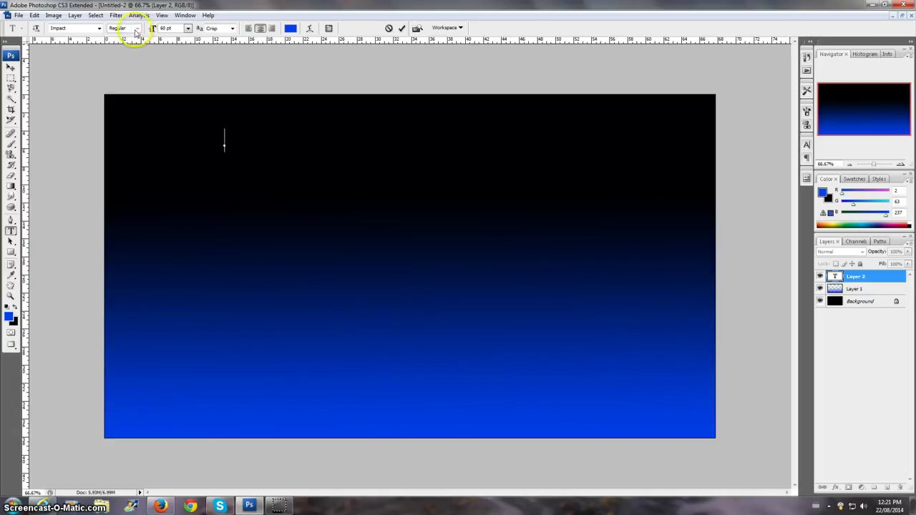
Set the text size to 60 pt and the anti-aliasing to Crisp.
{"action": "left_click", "coordinate": [187, 28]}
{"action": "left_click", "coordinate": [182, 184]}
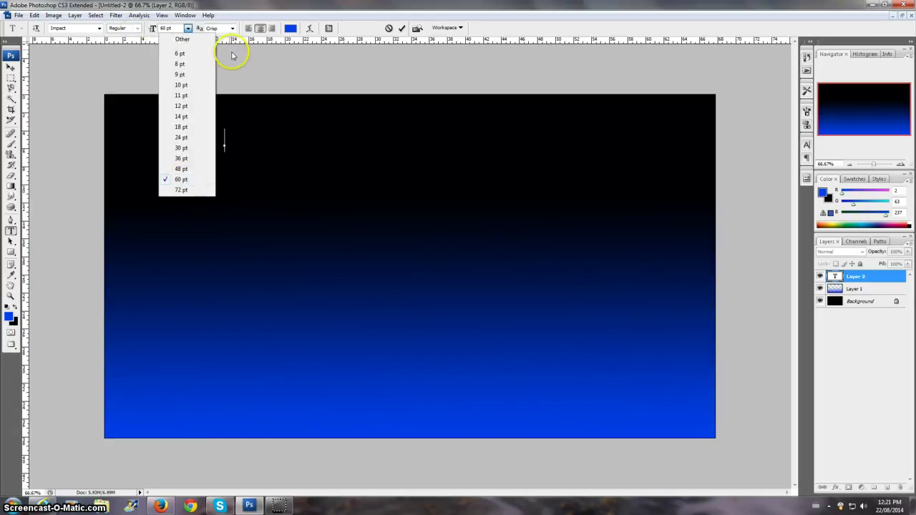
{"action": "left_click", "coordinate": [233, 28]}
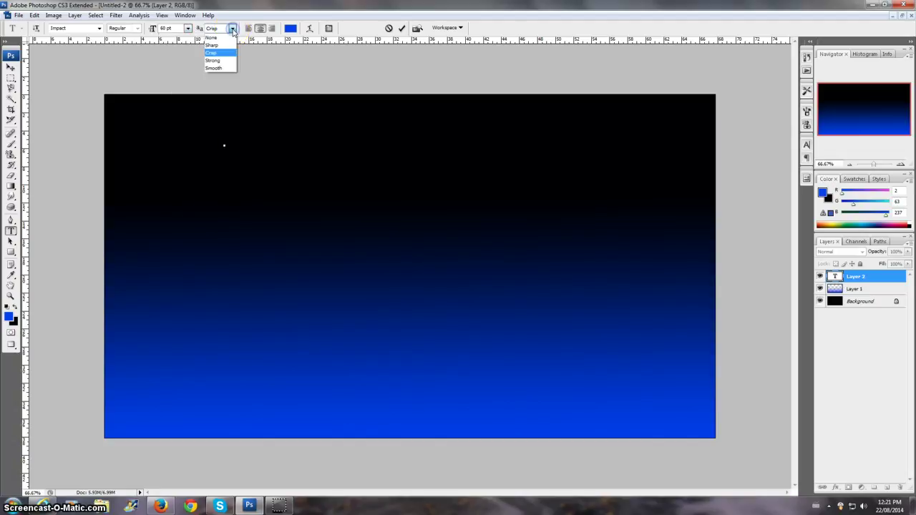
{"action": "left_click", "coordinate": [227, 54]}
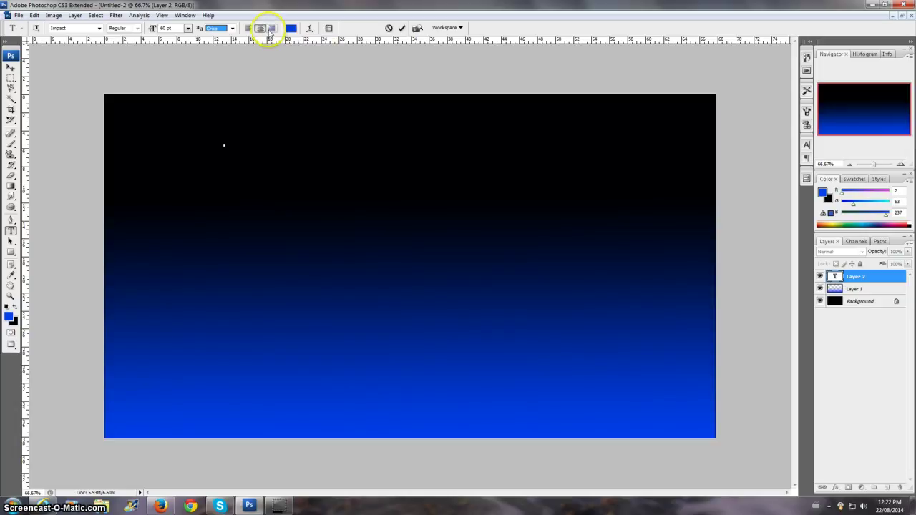
Apply the Arc warp style to the empty text line, horizontal with a +50% bend and no distortion.
{"action": "left_click", "coordinate": [310, 29]}
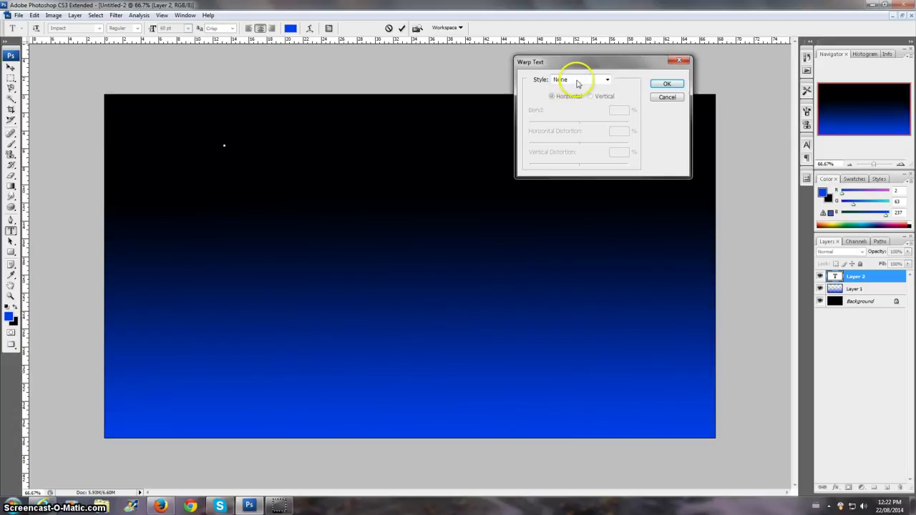
{"action": "left_click", "coordinate": [606, 79]}
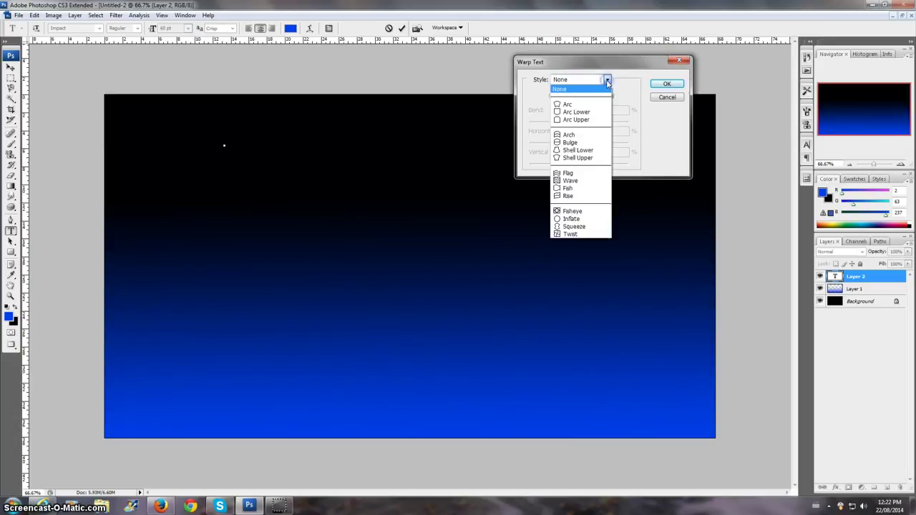
{"action": "left_click", "coordinate": [571, 104]}
{"action": "left_click", "coordinate": [667, 85]}
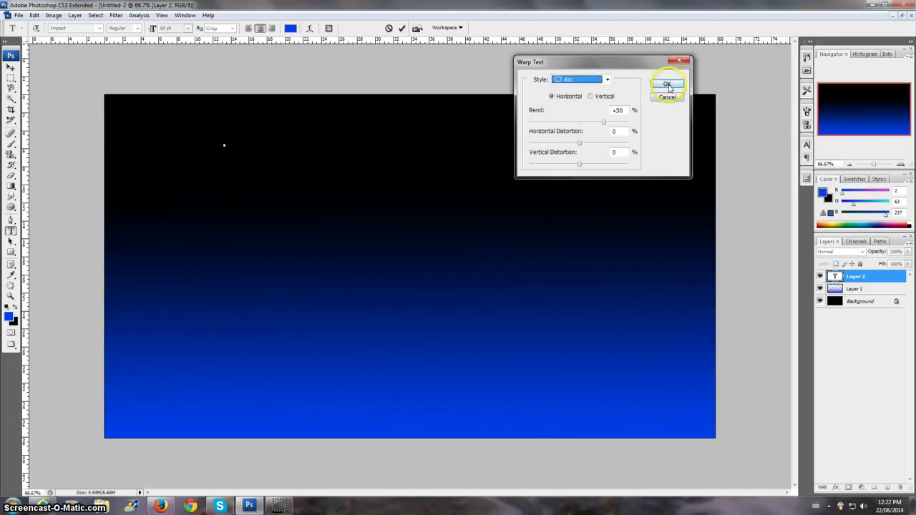
Try the arc warp on a few random sample characters and delete them all again.
{"action": "left_click", "coordinate": [346, 136]}
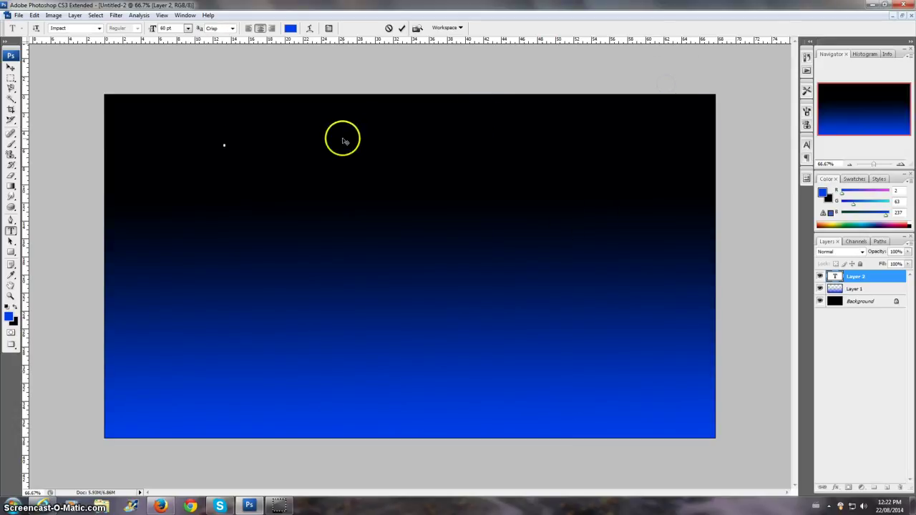
{"action": "type", "text": "chkhvhkhkh"}
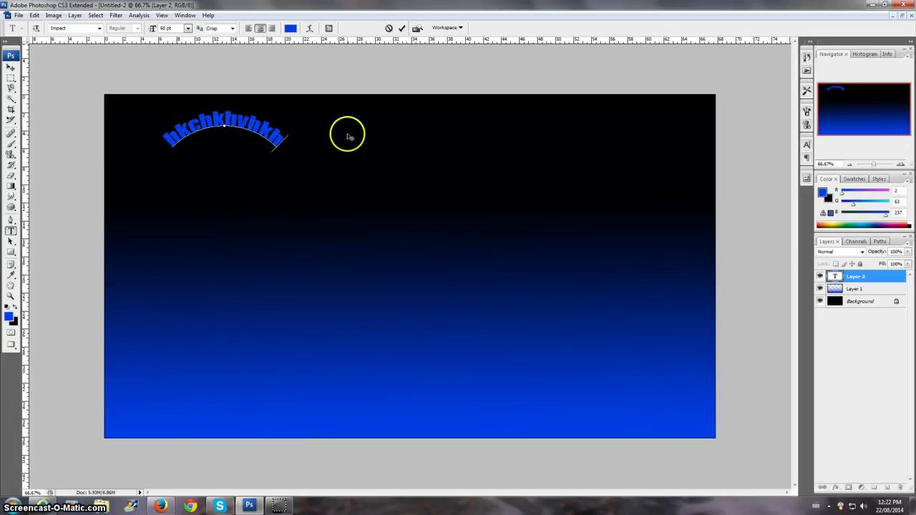
{"action": "key", "text": "BackSpace"}
{"action": "key", "text": "BackSpace"}
{"action": "key", "text": "BackSpace"}
{"action": "key", "text": "BackSpace"}
{"action": "key", "text": "BackSpace"}
{"action": "key", "text": "BackSpace"}
{"action": "key", "text": "BackSpace"}
{"action": "key", "text": "BackSpace"}
{"action": "key", "text": "BackSpace"}
{"action": "key", "text": "BackSpace"}
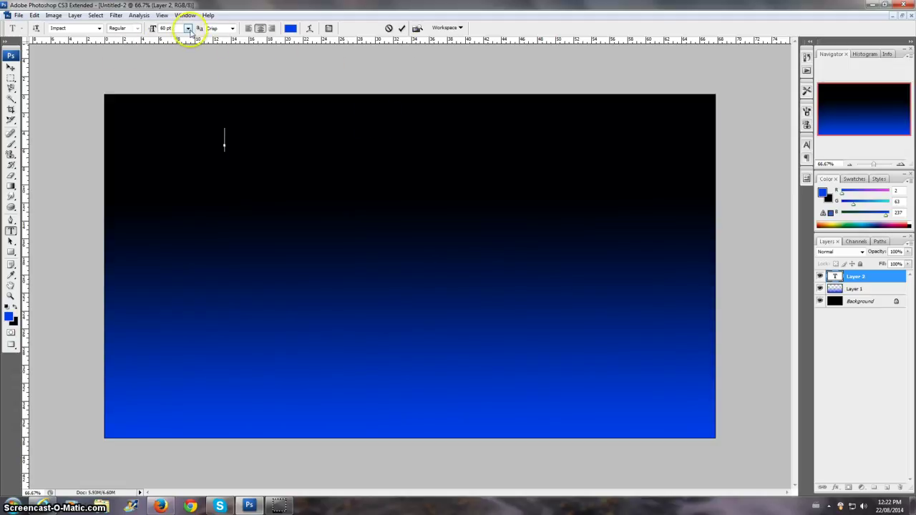
Keep the text size at 60 pt and reset the text line's warp style to None.
{"action": "left_click", "coordinate": [188, 29]}
{"action": "left_click", "coordinate": [182, 179]}
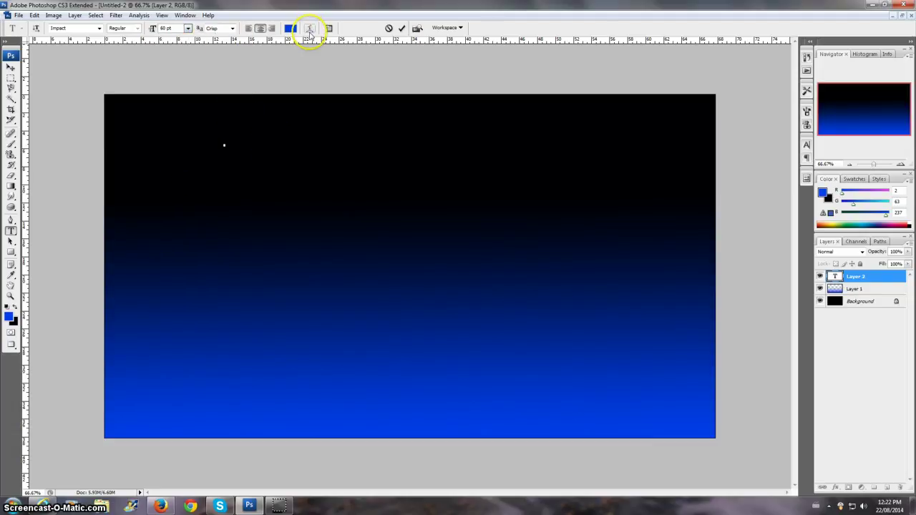
{"action": "left_click", "coordinate": [310, 30]}
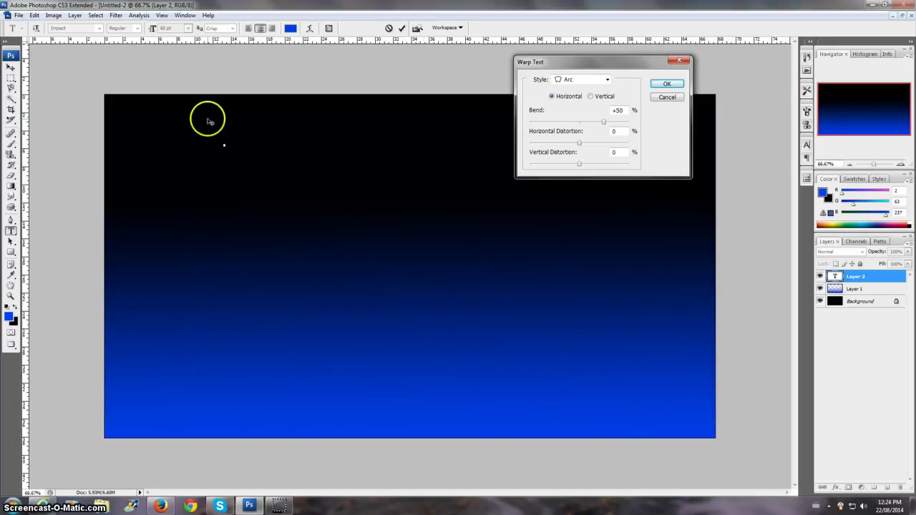
{"action": "left_click", "coordinate": [607, 80]}
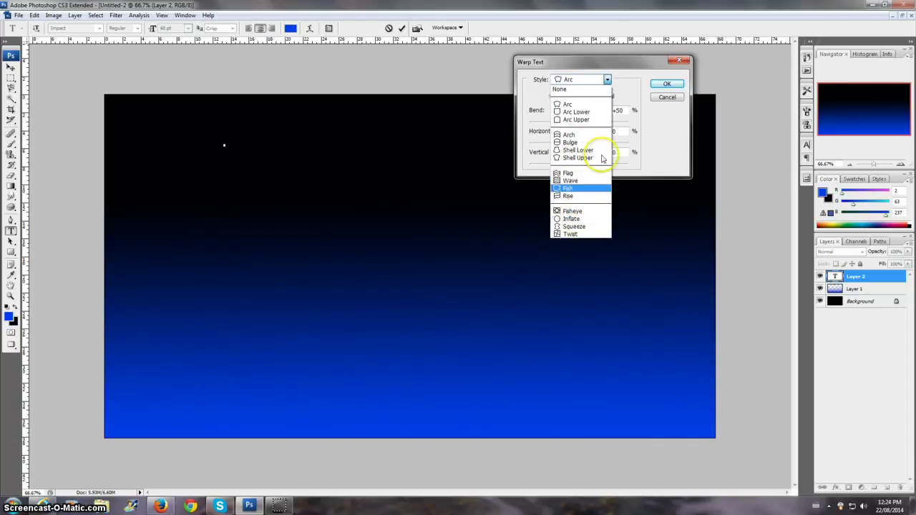
{"action": "left_click", "coordinate": [566, 89]}
{"action": "left_click", "coordinate": [667, 84]}
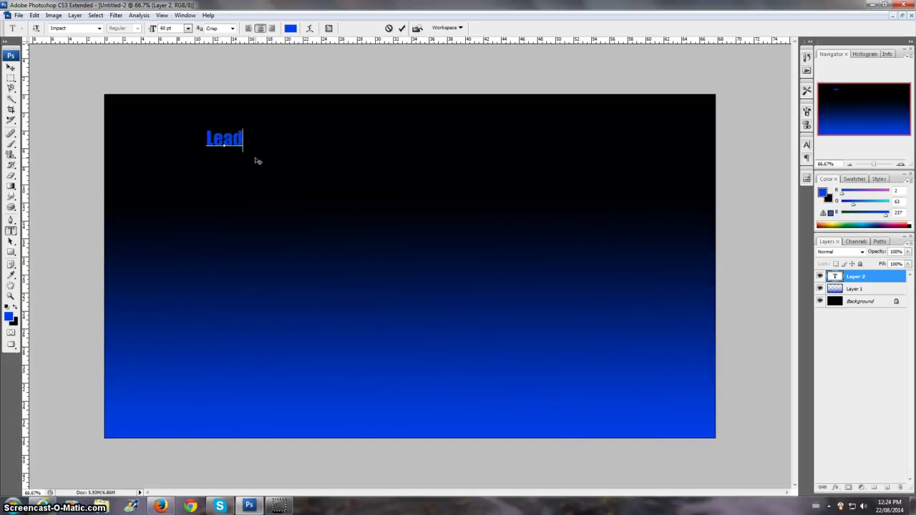
Enter the text "Lead Generation Techniques 101.com" and move it to the upper middle of the canvas.
{"action": "type", "text": "Gen"}
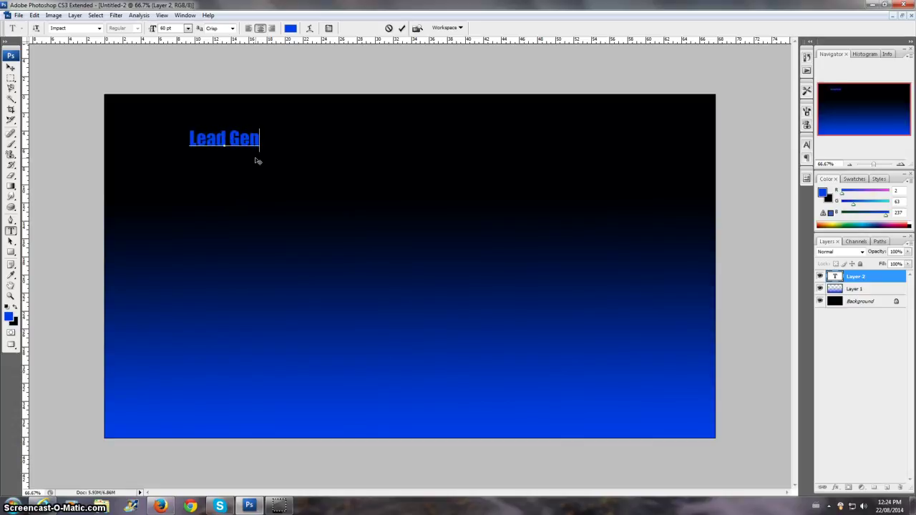
{"action": "type", "text": "eration"}
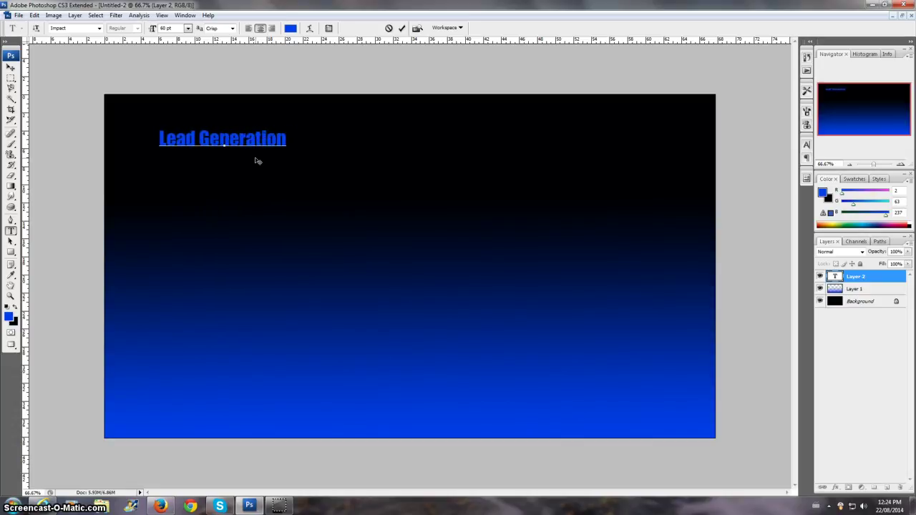
{"action": "type", "text": " Techniqu"}
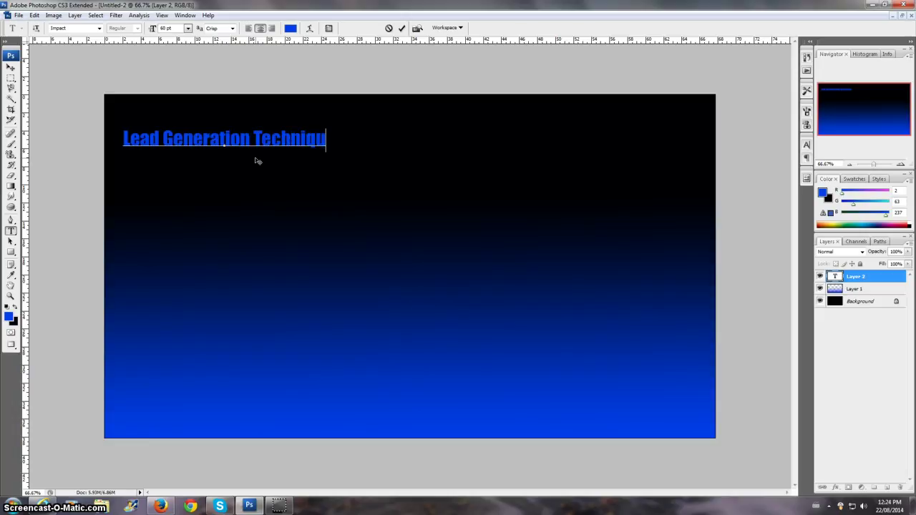
{"action": "type", "text": "es 101"}
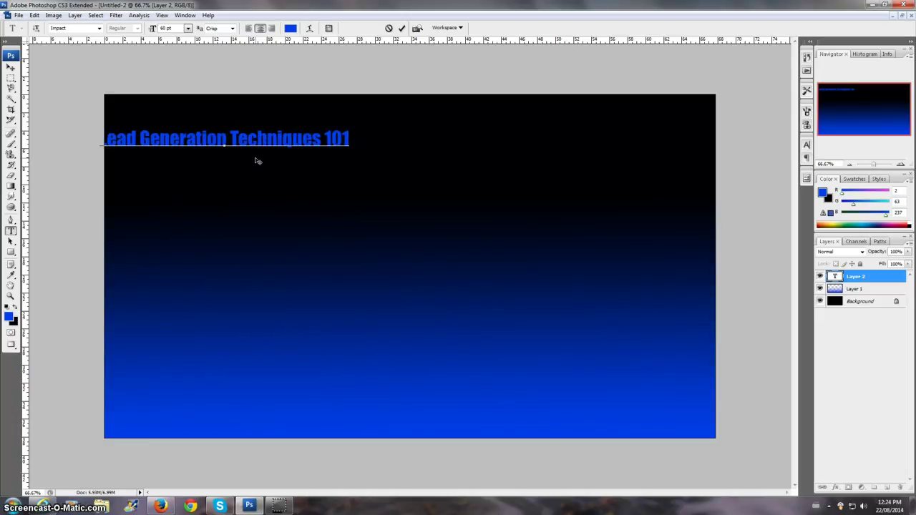
{"action": "type", "text": ".com"}
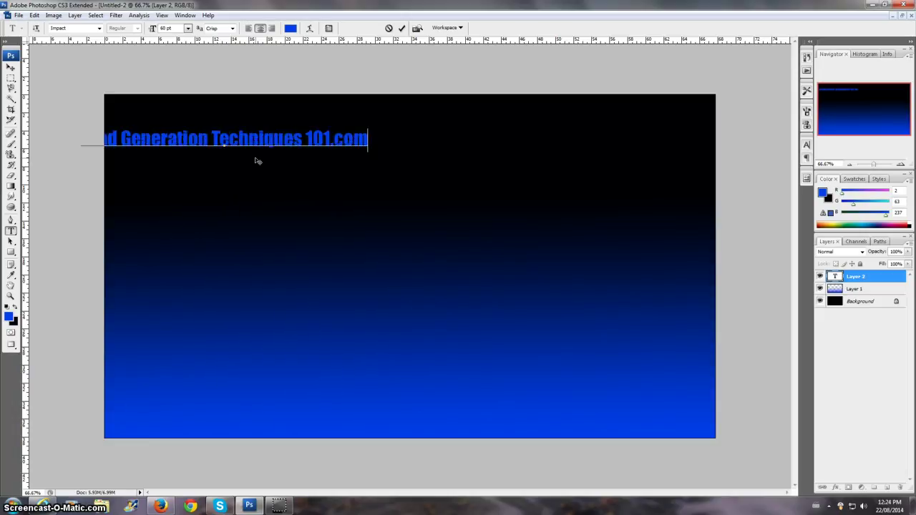
{"action": "left_click", "coordinate": [11, 67]}
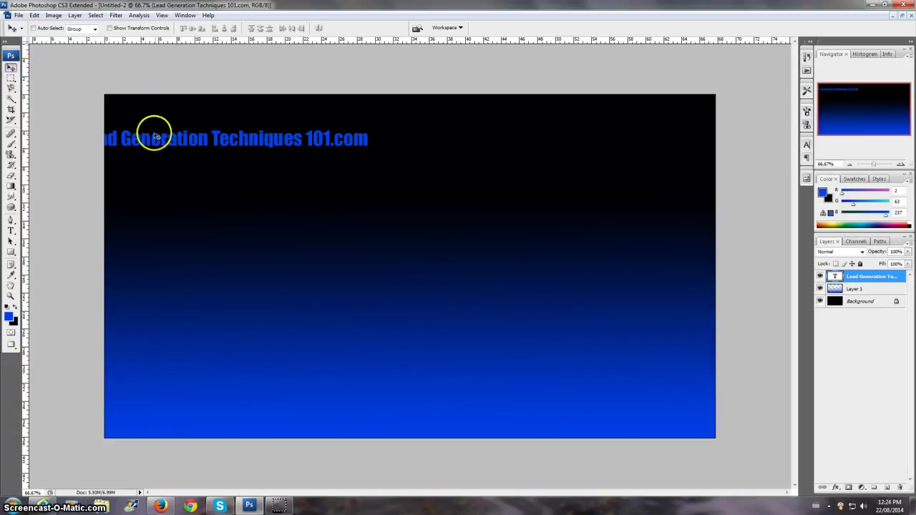
{"action": "left_click_drag", "start_coordinate": [159, 137], "coordinate": [326, 149]}
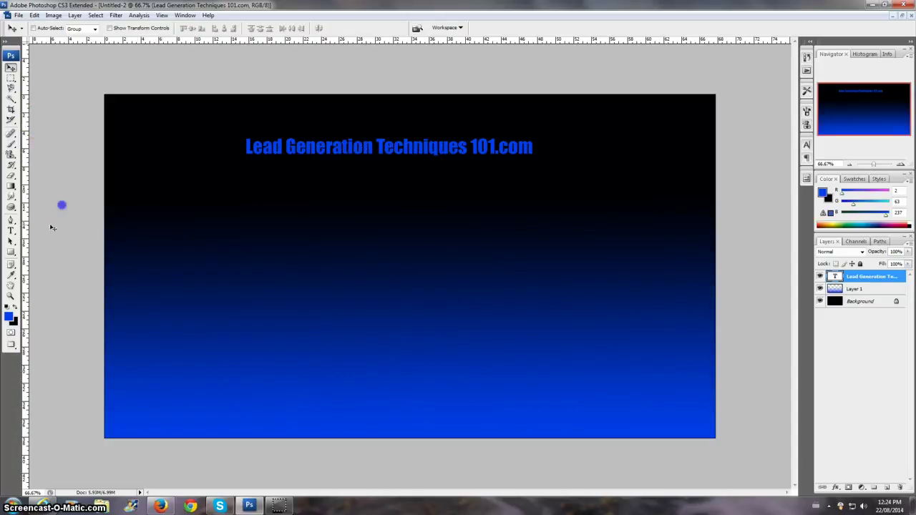
Select the whole "Lead Generation Techniques 101.com" line and enlarge it, trying 72 pt before setting 80 pt.
{"action": "left_click", "coordinate": [10, 232]}
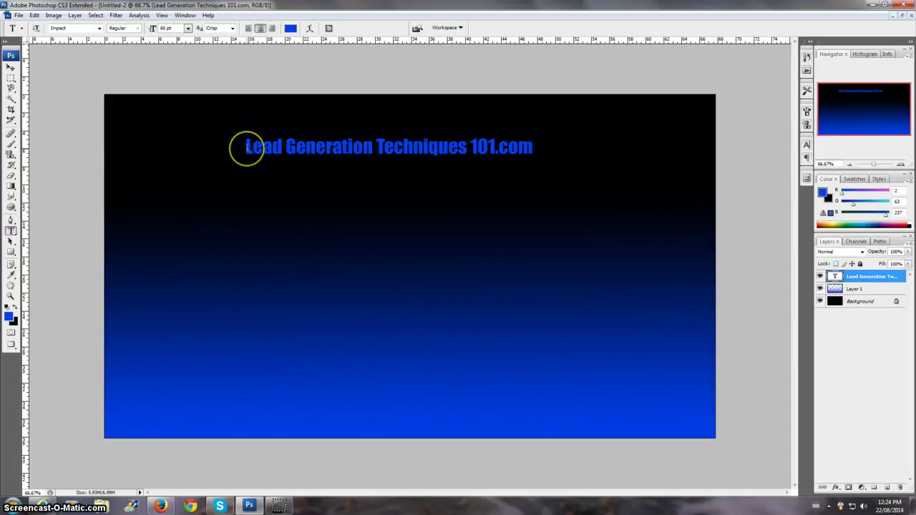
{"action": "left_click", "coordinate": [246, 148]}
{"action": "left_click_drag", "start_coordinate": [246, 148], "coordinate": [531, 147]}
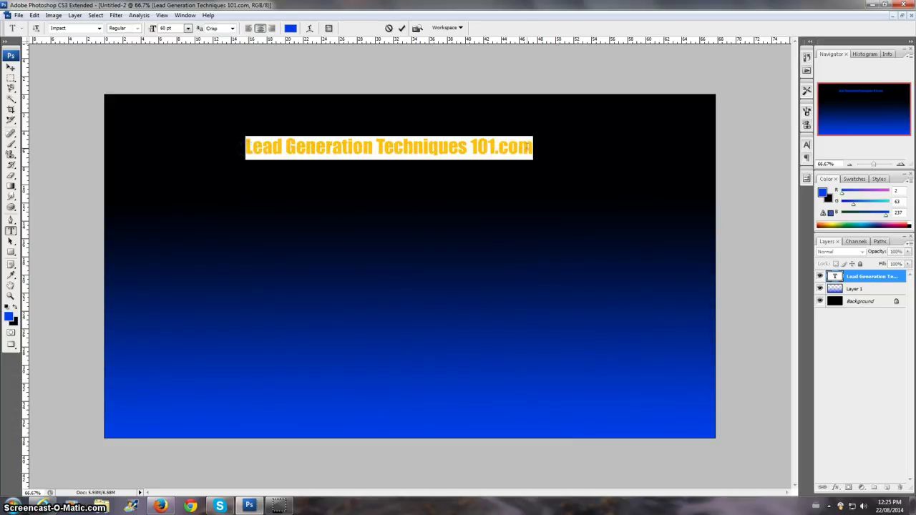
{"action": "left_click", "coordinate": [188, 29]}
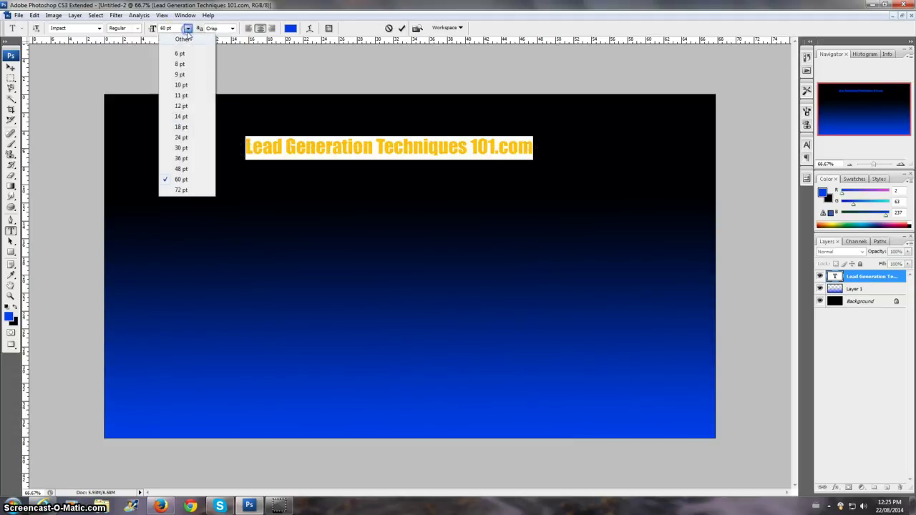
{"action": "left_click", "coordinate": [181, 188]}
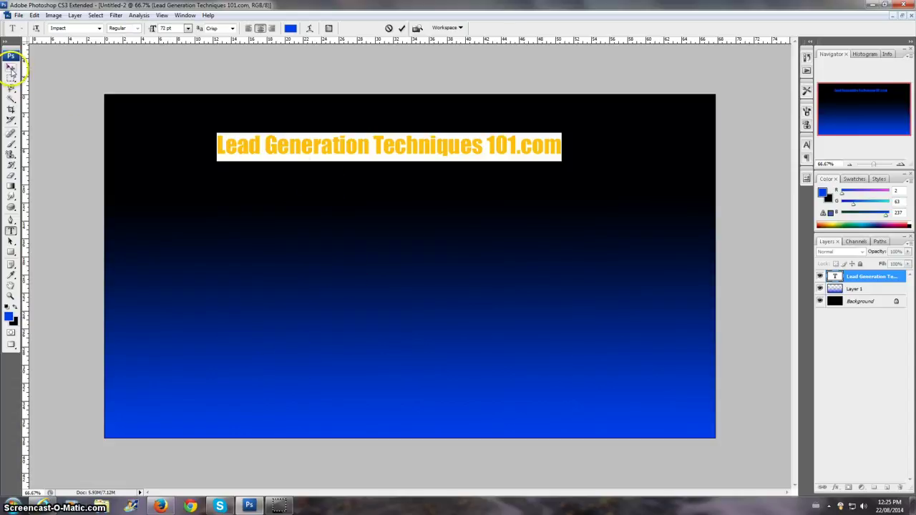
{"action": "left_click", "coordinate": [166, 29]}
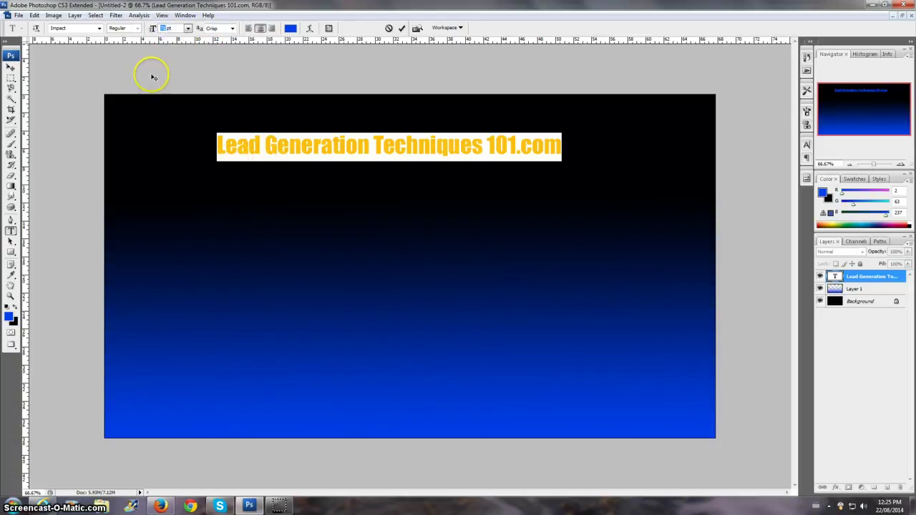
{"action": "type", "text": "80"}
{"action": "key", "text": "Return"}
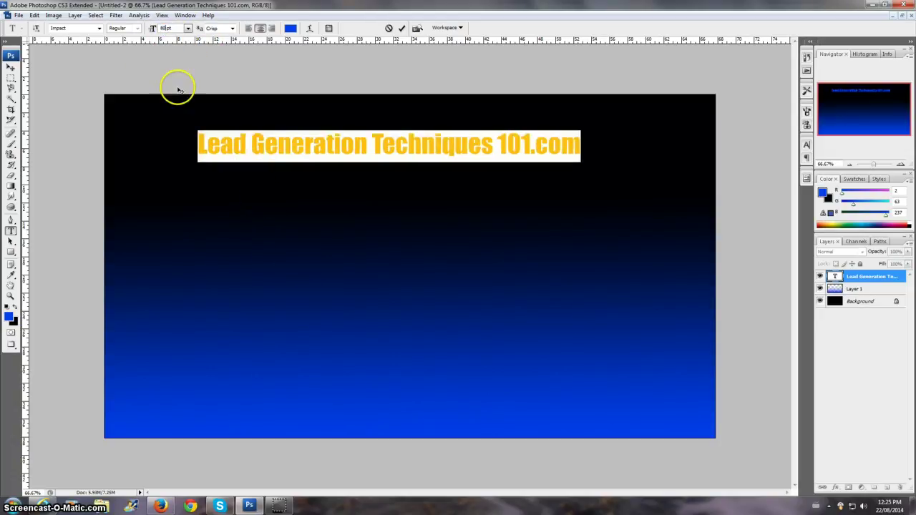